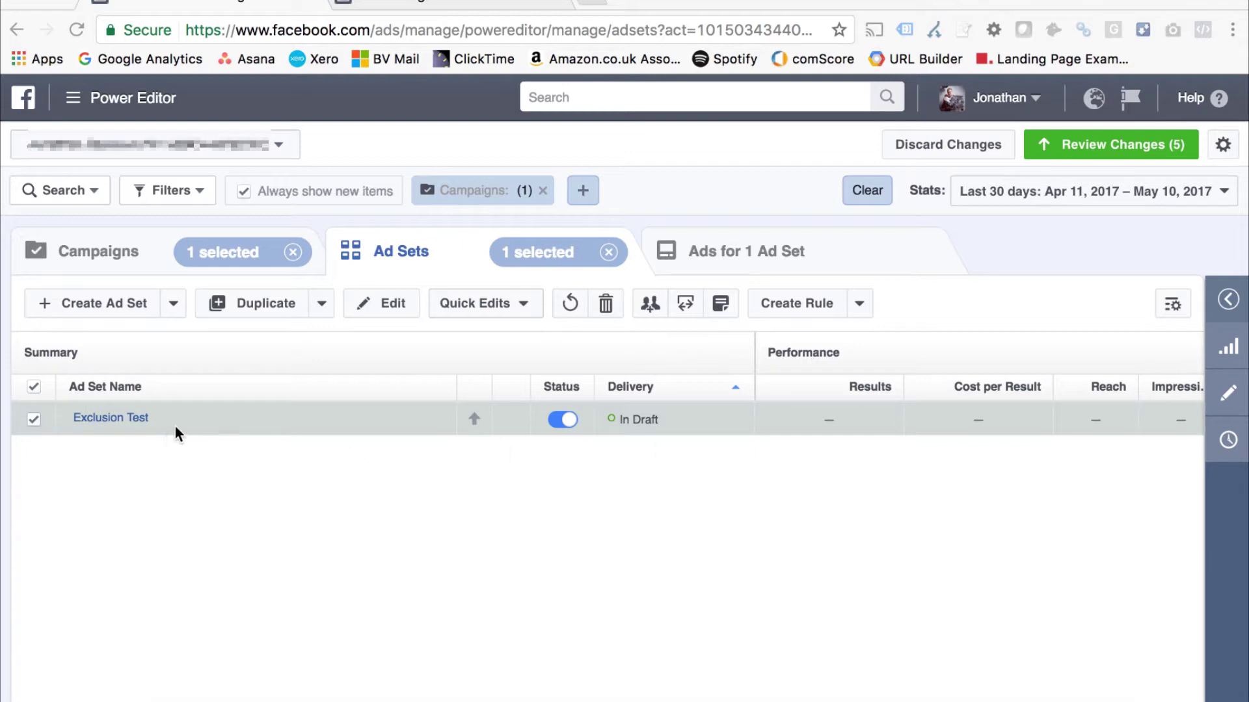
# Open the Exclusion Test ad set for editing and review its Audience and Connections sections
pyautogui.click(1228, 397)
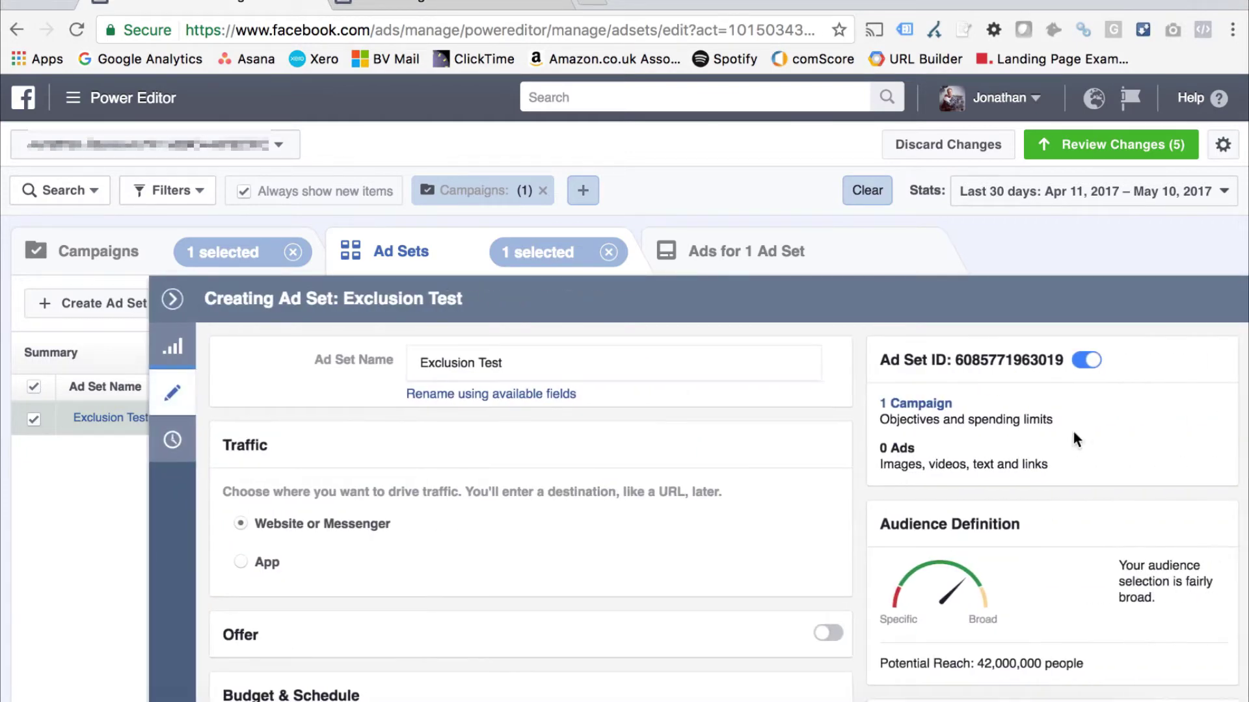
pyautogui.scroll(-6, 581, 524)
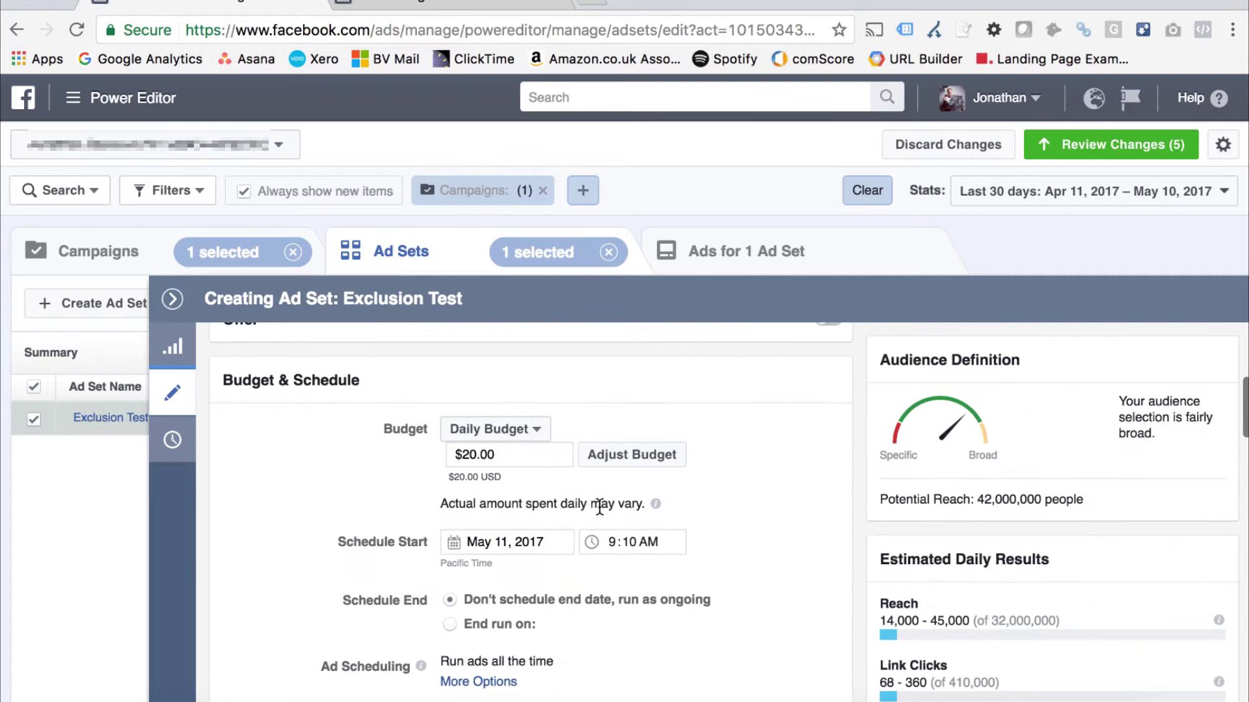
pyautogui.scroll(-3, 602, 515)
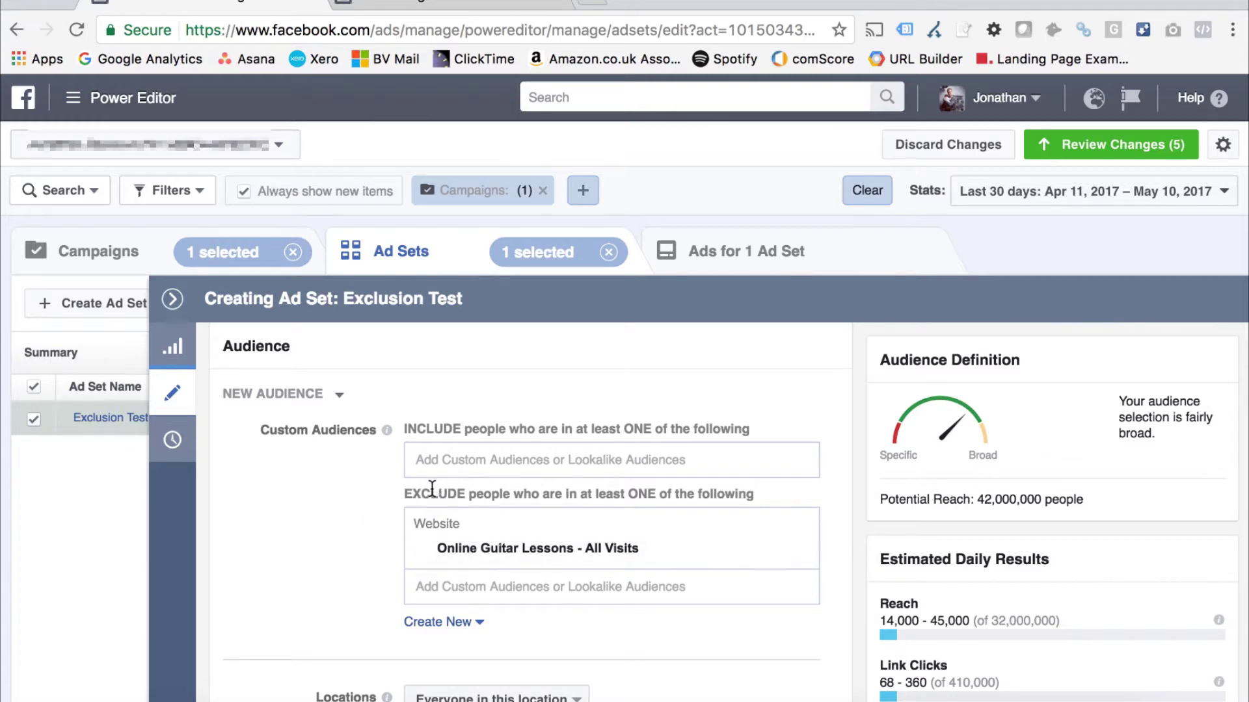
pyautogui.moveTo(589, 559)
pyautogui.scroll(-15, 315, 540)
pyautogui.scroll(3, 315, 540)
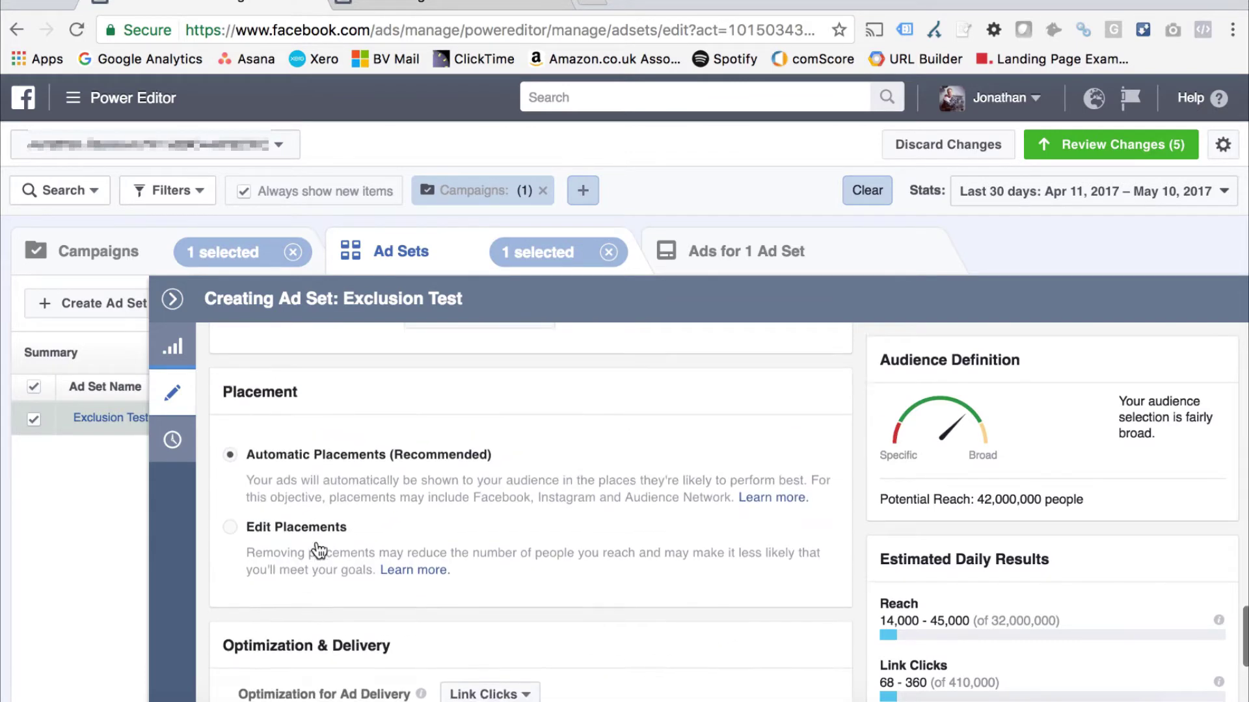
pyautogui.scroll(5, 319, 551)
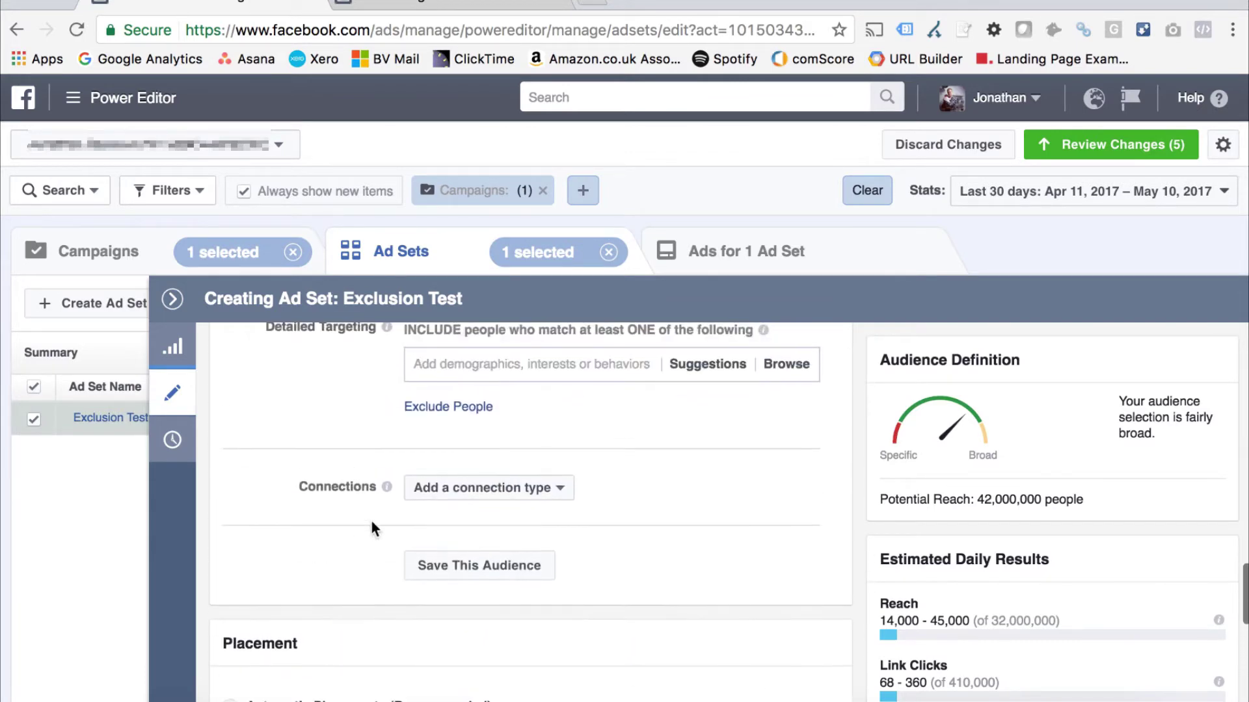
# Expand 'Add a connection type' to show the Facebook Pages submenu with its exclude-fans option
pyautogui.click(485, 488)
pyautogui.moveTo(487, 519)
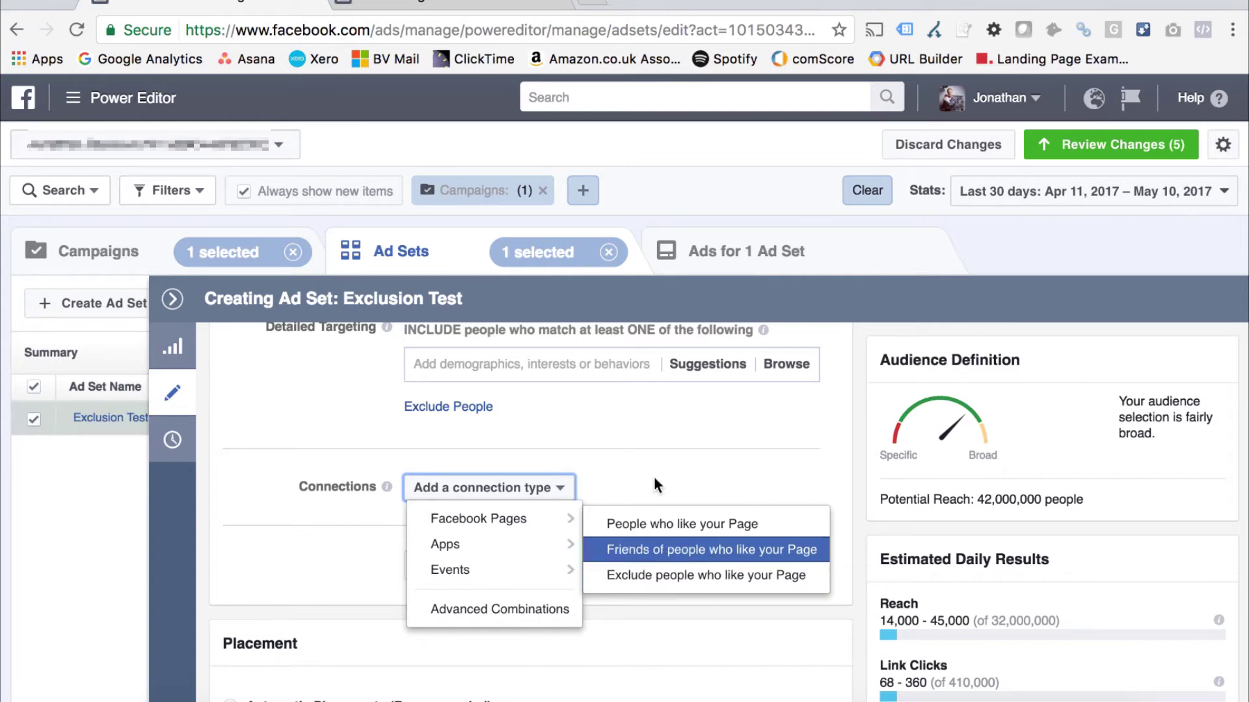
# On the Audiences tab, start a Website Traffic custom audience and list its visitor choices
pyautogui.click(419, 3)
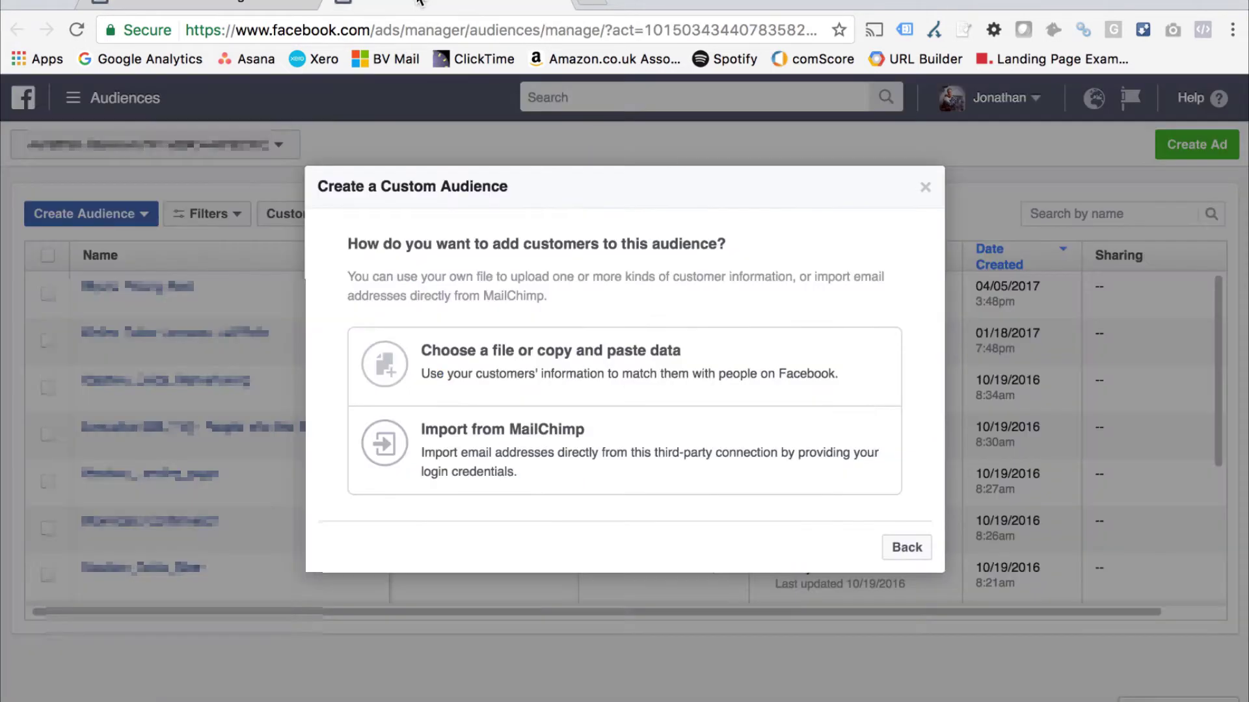
pyautogui.click(925, 188)
pyautogui.click(62, 213)
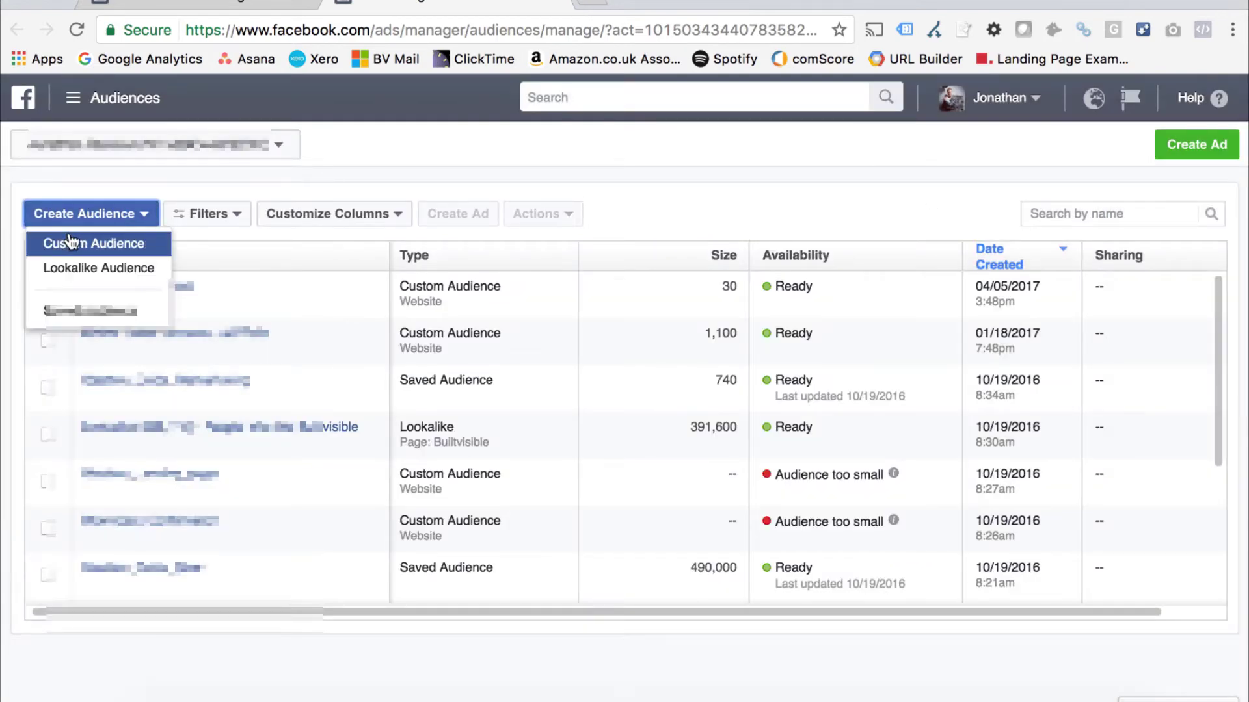
pyautogui.click(71, 242)
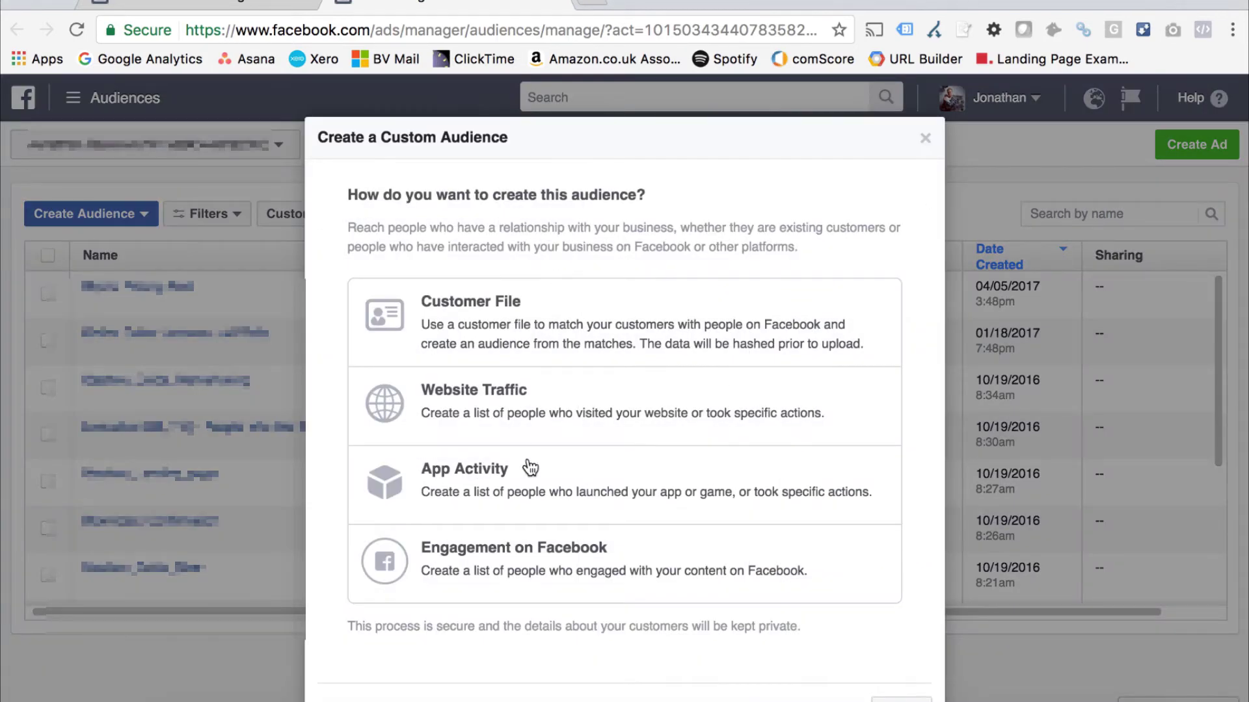
pyautogui.click(612, 414)
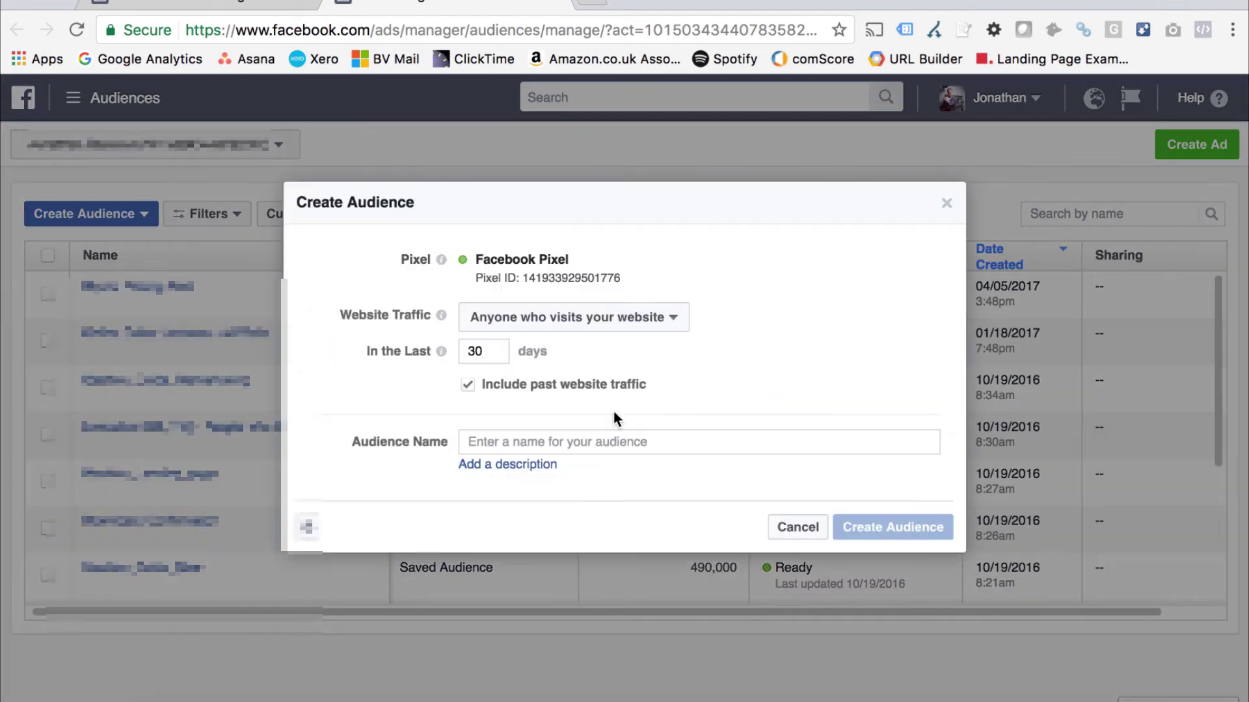
pyautogui.click(668, 325)
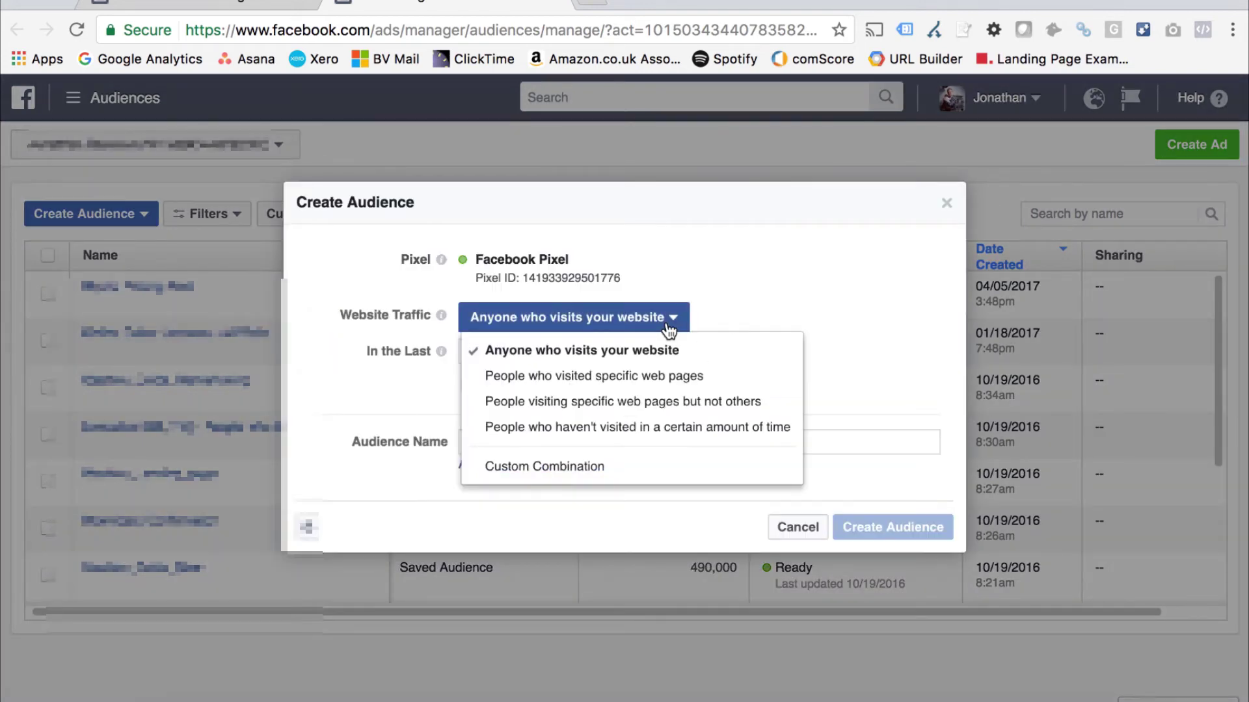
# Target visitors of pages containing 'thank-you' over 180 days, naming the audience 'Converted Users'
pyautogui.click(677, 377)
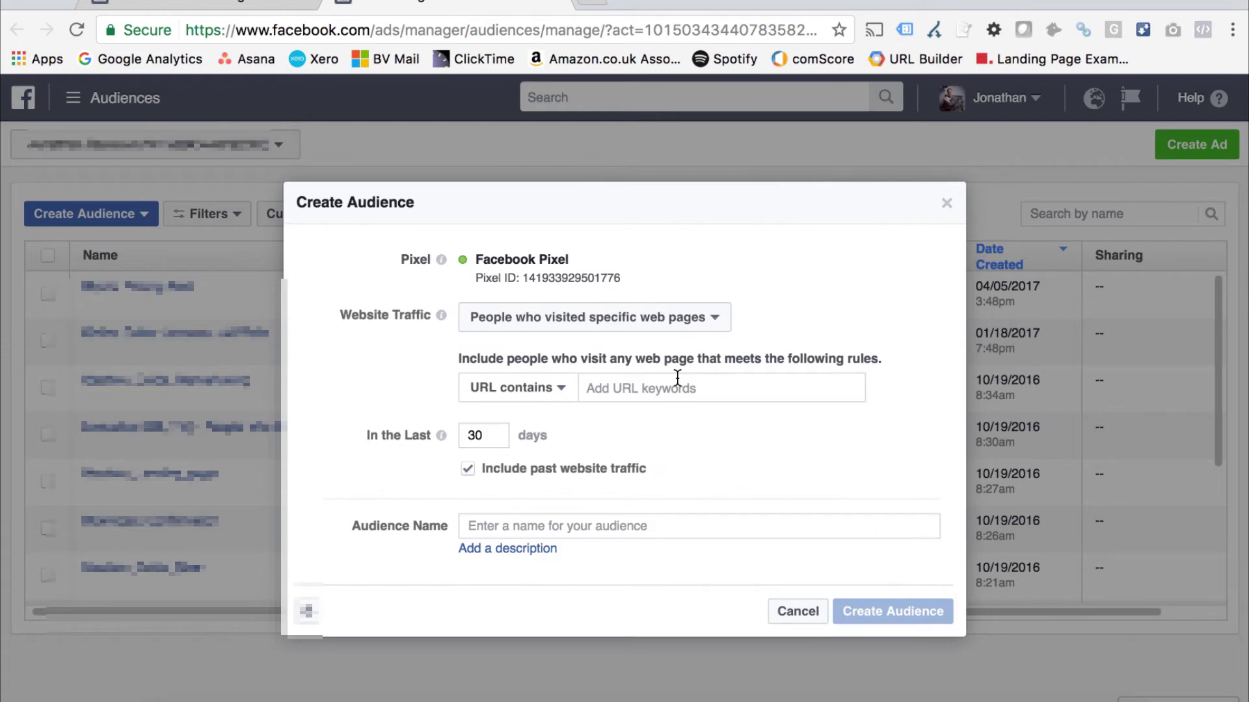
pyautogui.click(677, 388)
pyautogui.write('t')
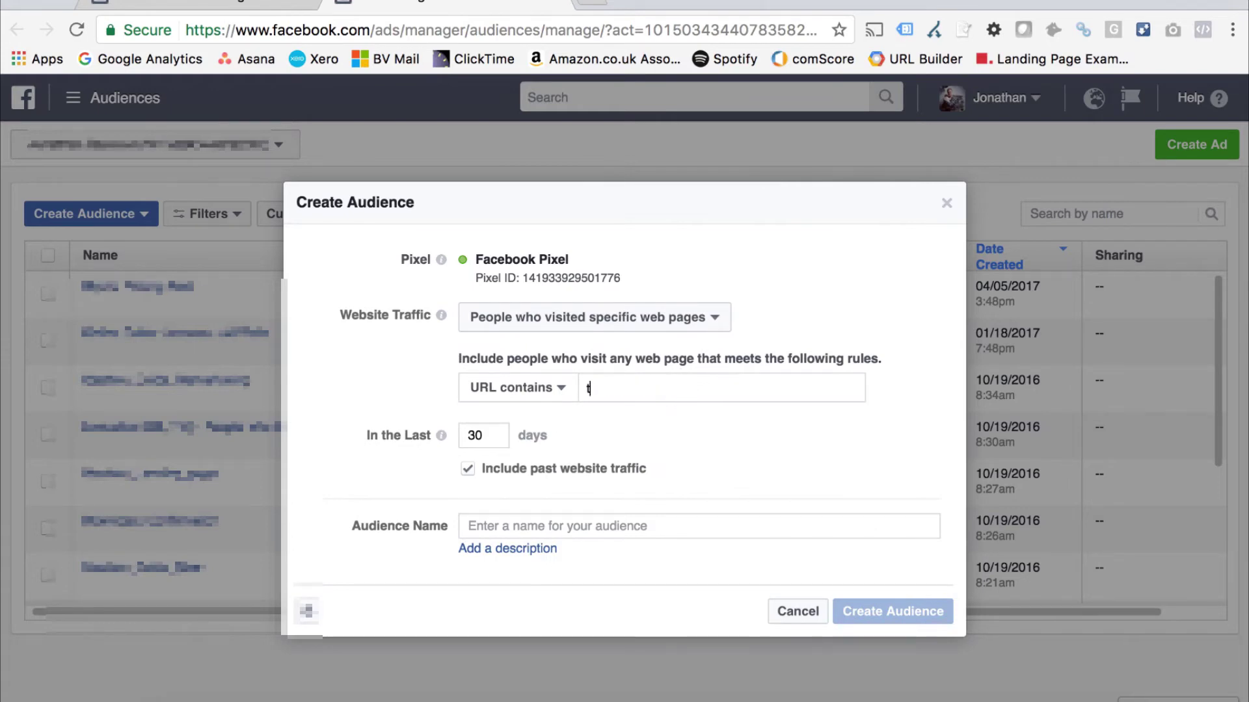
pyautogui.write('hank-you')
pyautogui.press('Return')
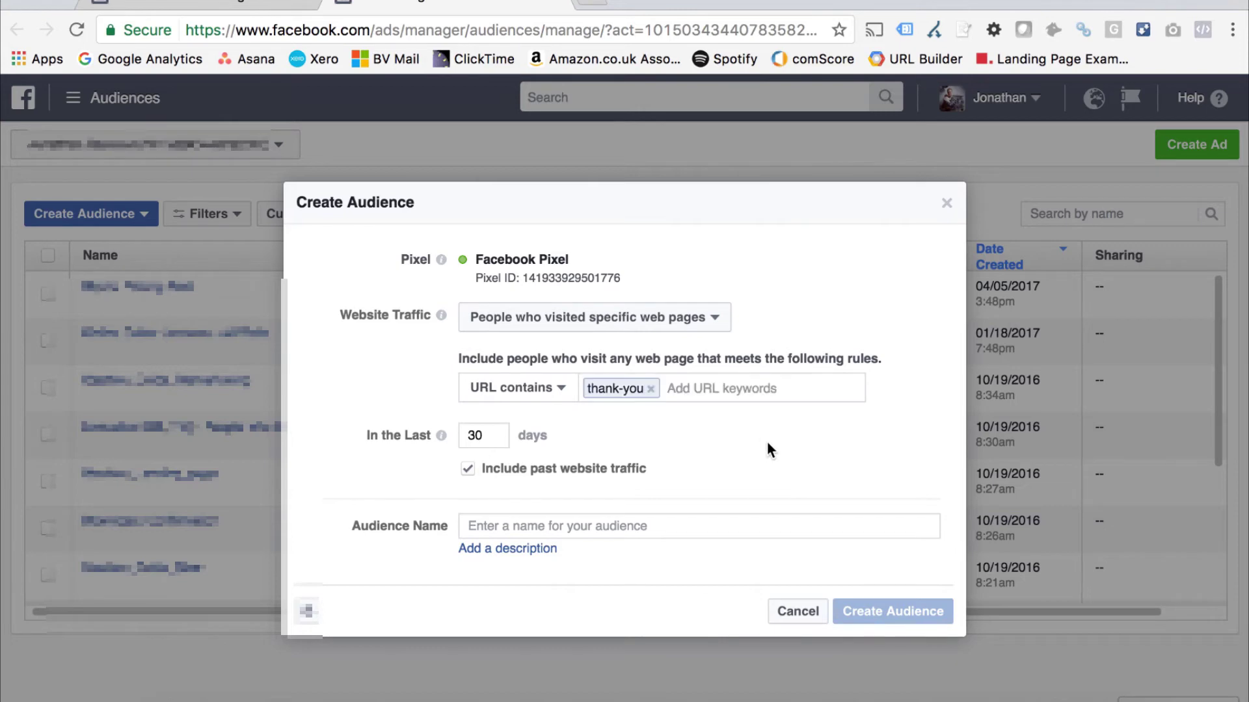
pyautogui.moveTo(485, 436); pyautogui.dragTo(432, 432)
pyautogui.write('180')
pyautogui.click(731, 531)
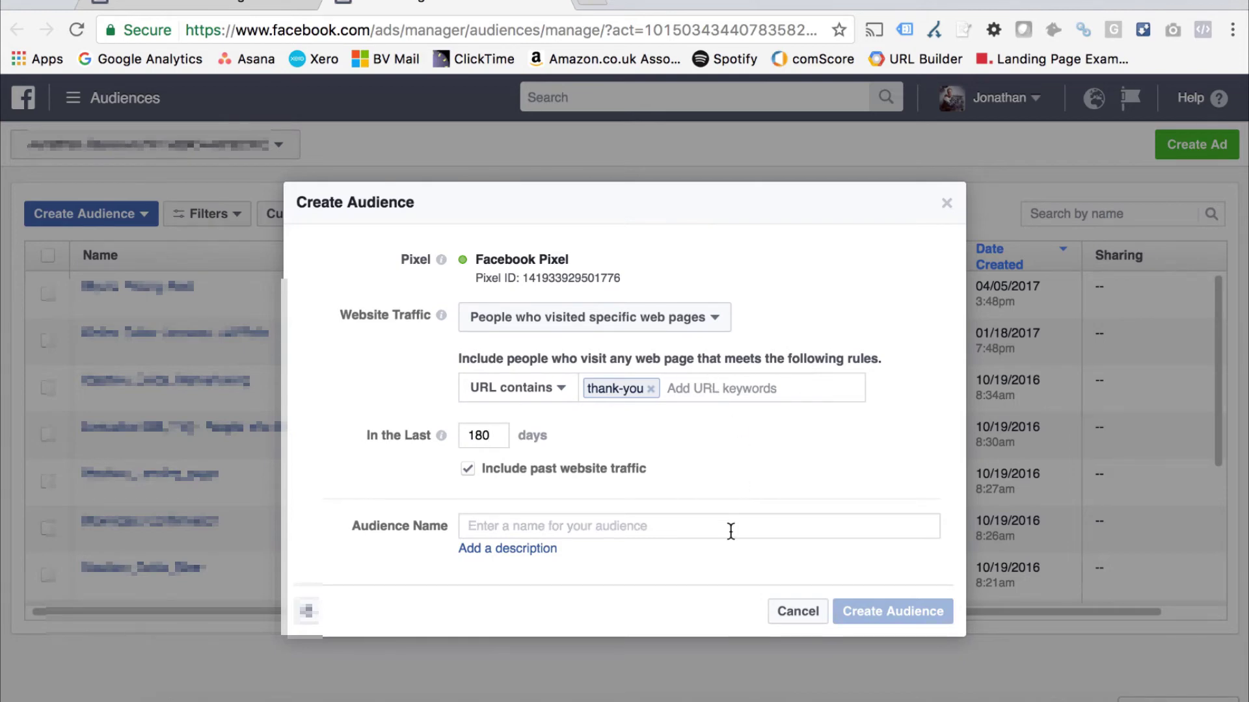
pyautogui.write('Converted Users')
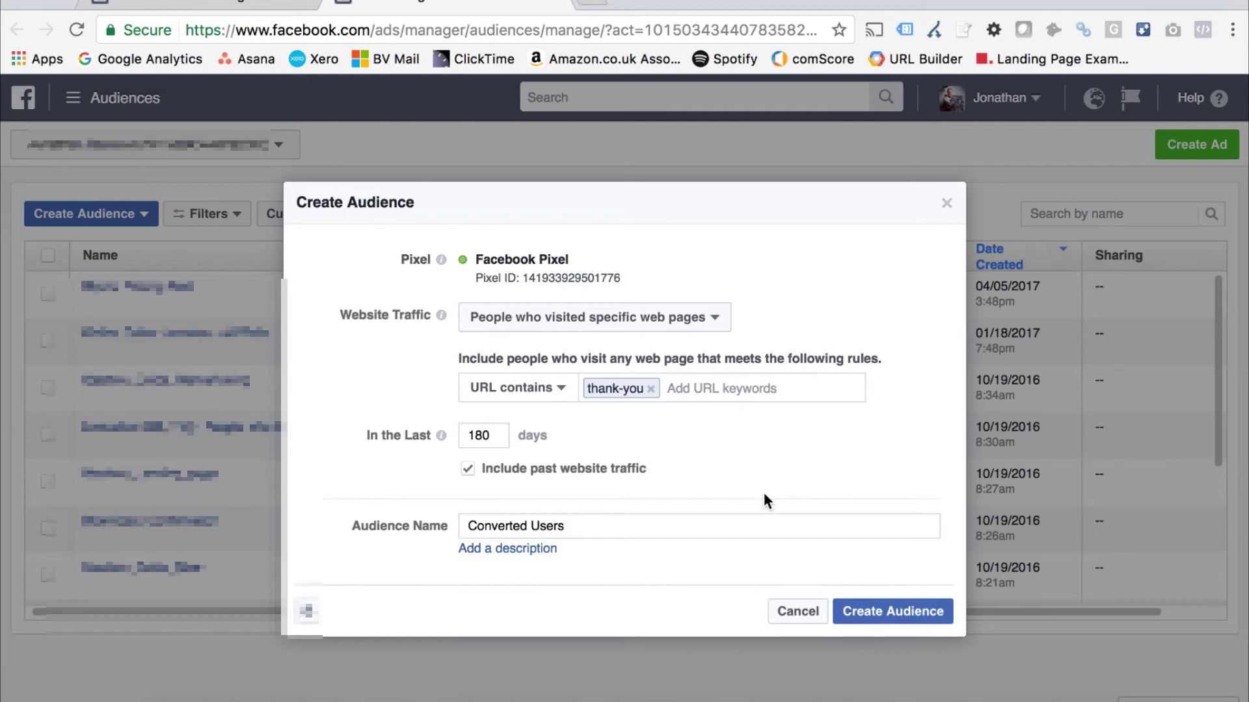
# Start another Website Traffic custom audience and show its visitor choices
pyautogui.click(808, 618)
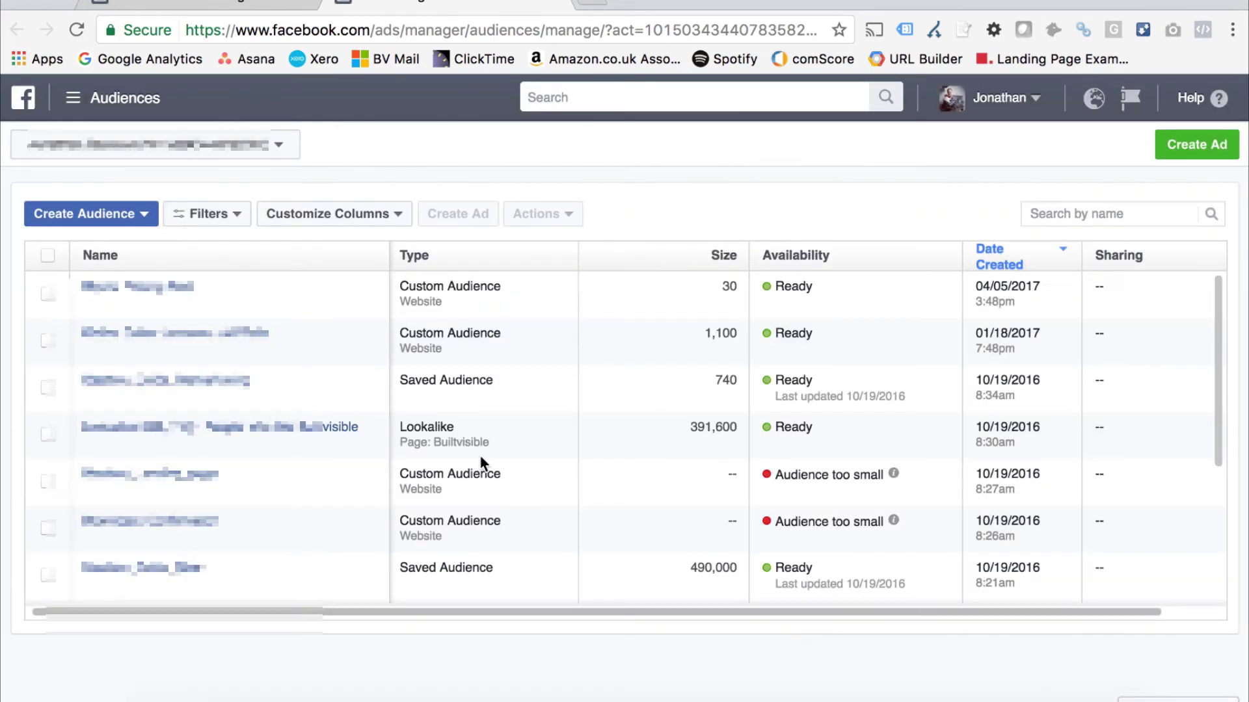
pyautogui.click(138, 213)
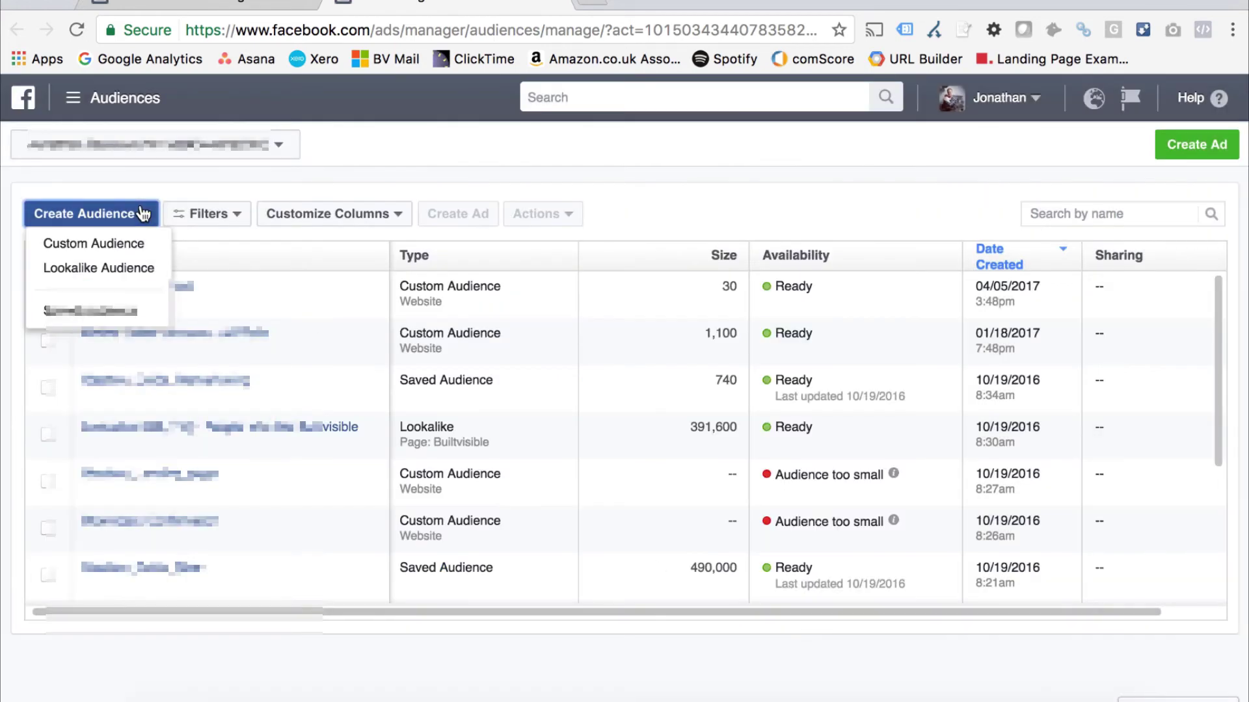
pyautogui.click(123, 243)
pyautogui.click(477, 307)
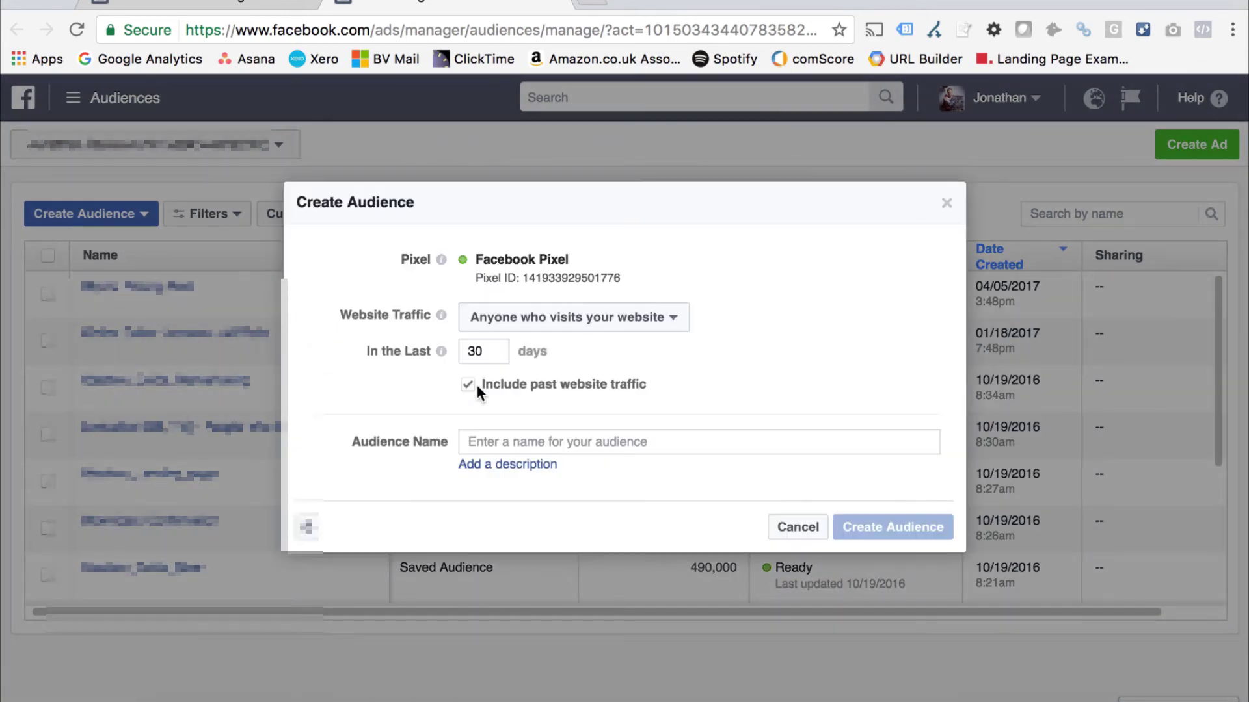
pyautogui.click(571, 325)
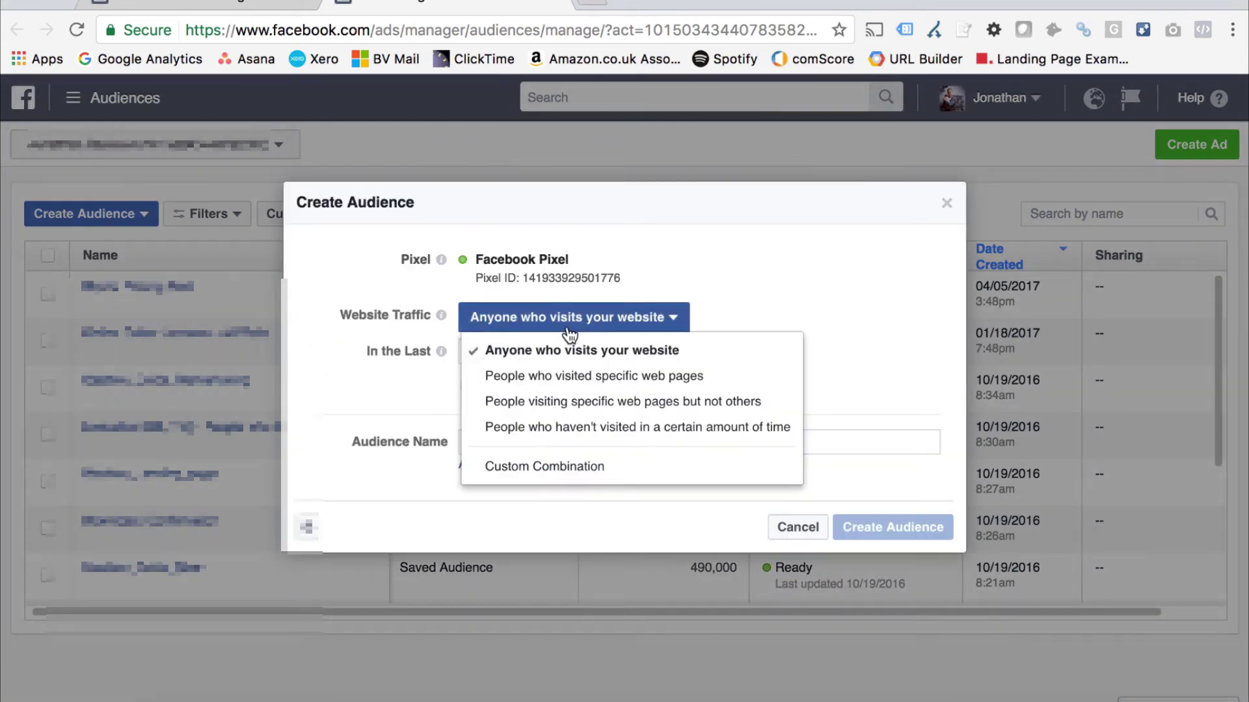
# Switch to a custom combination that includes URLs containing 'trainers'
pyautogui.click(539, 471)
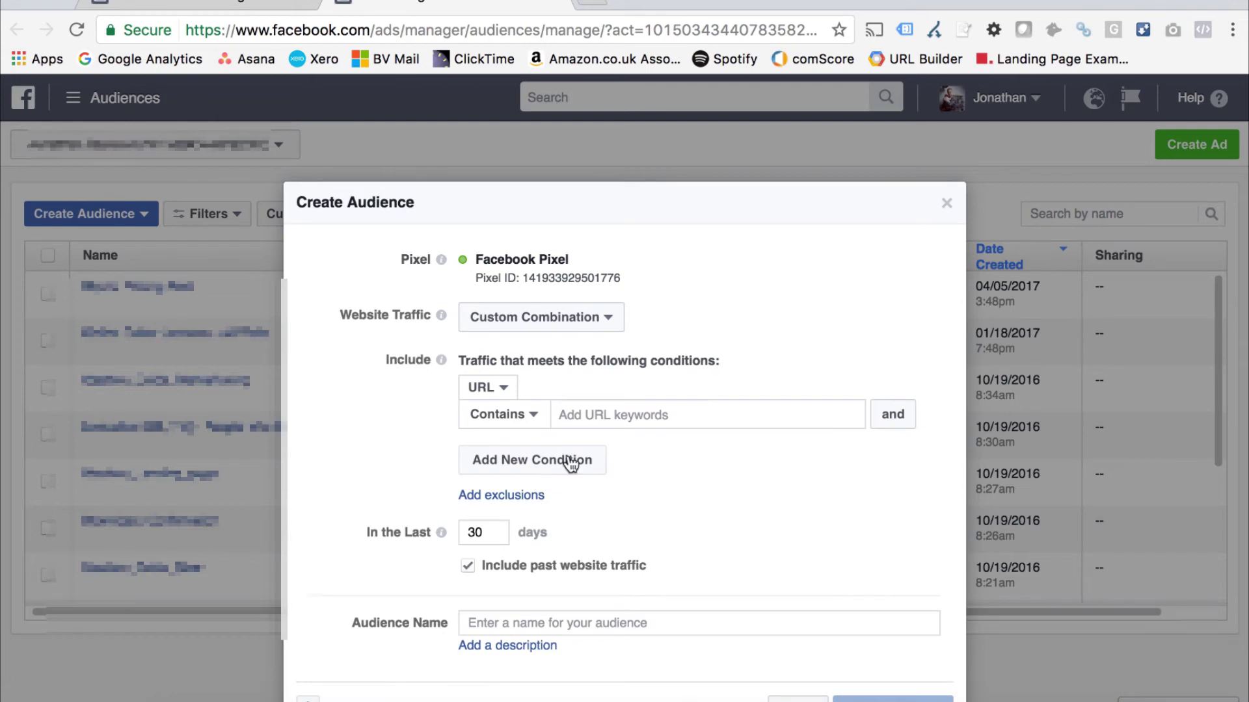
pyautogui.click(631, 418)
pyautogui.write('trainers')
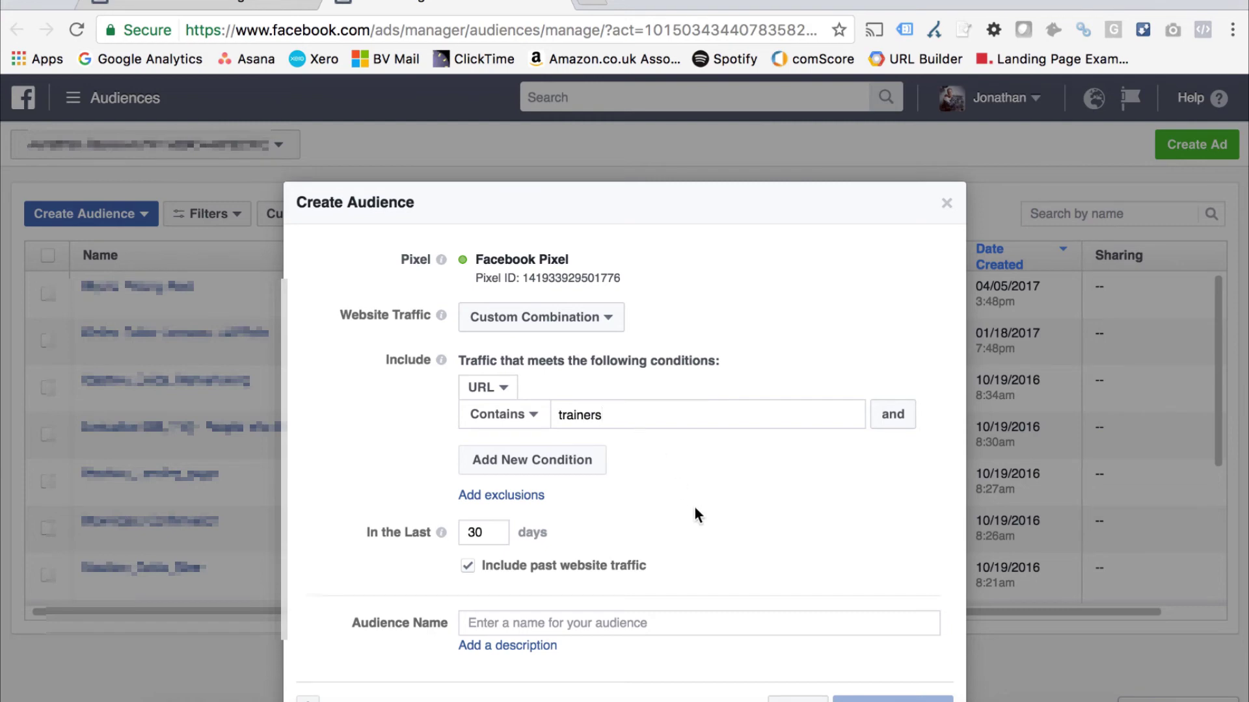
pyautogui.press('Return')
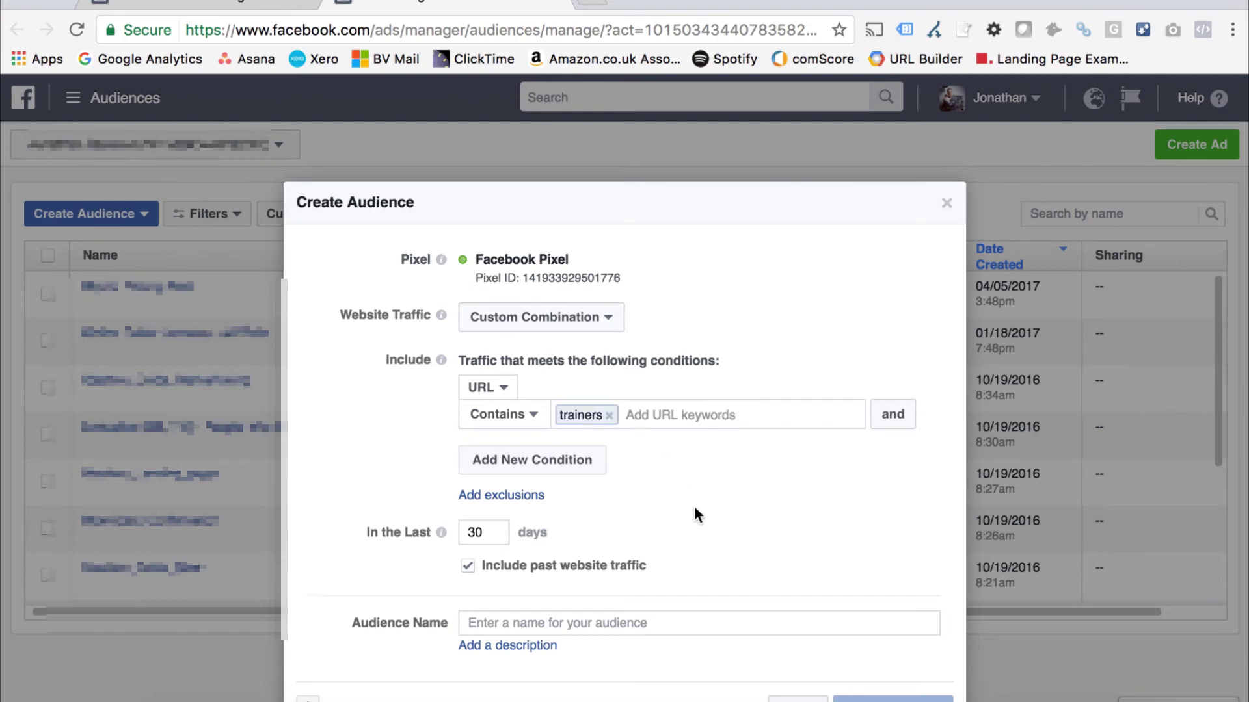
# Exclude URLs containing 'thank-you' and set the duration to 180 days
pyautogui.click(502, 495)
pyautogui.click(600, 546)
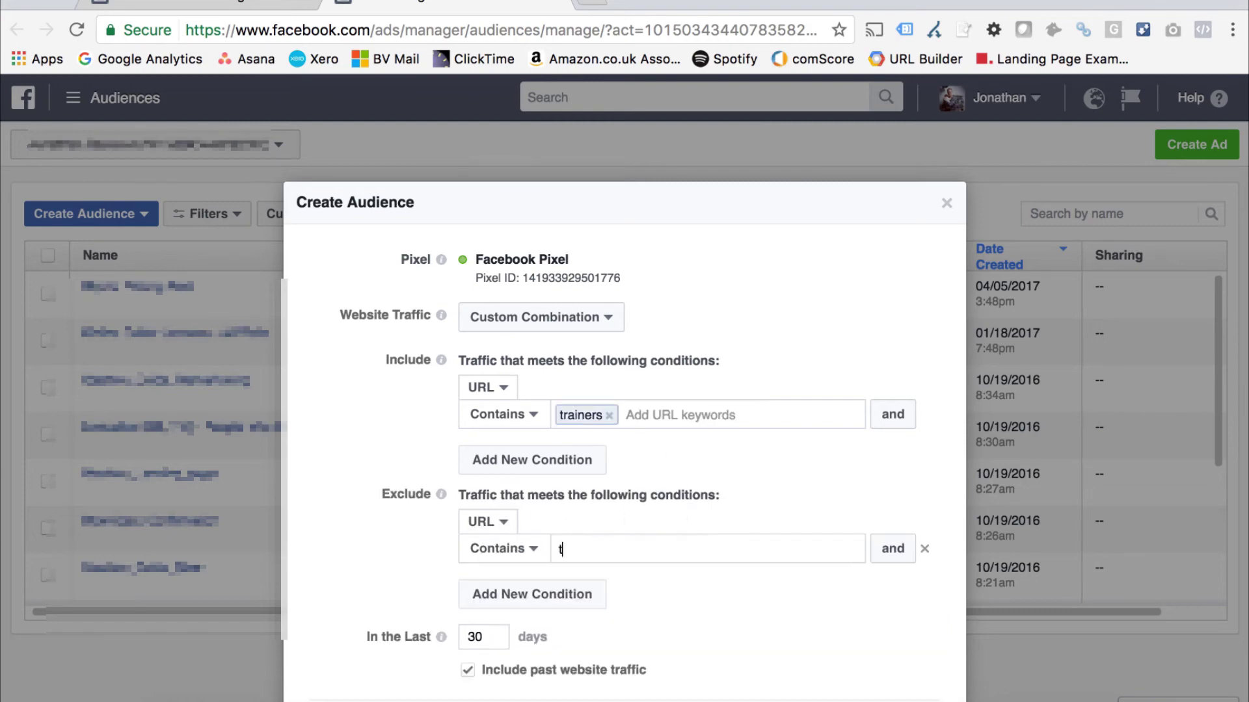
pyautogui.write('thank-you')
pyautogui.press('Return')
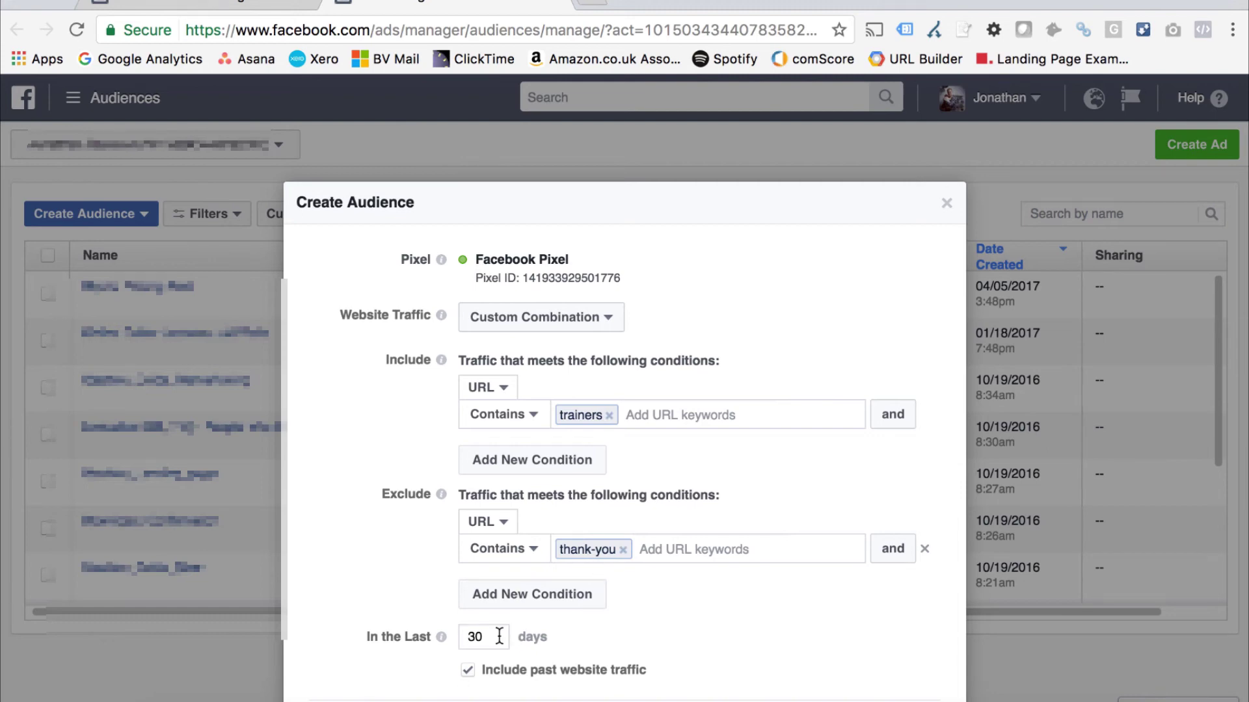
pyautogui.moveTo(489, 637); pyautogui.dragTo(421, 618)
pyautogui.write('180')
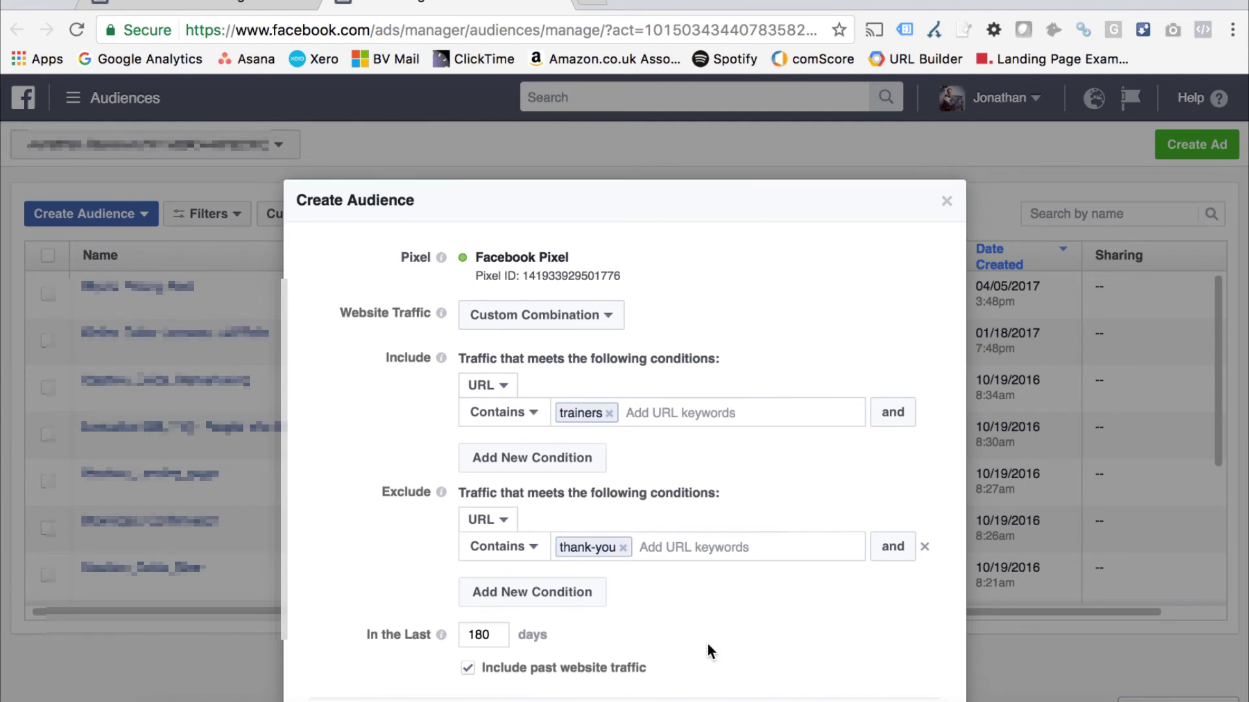
pyautogui.scroll(-2, 708, 643)
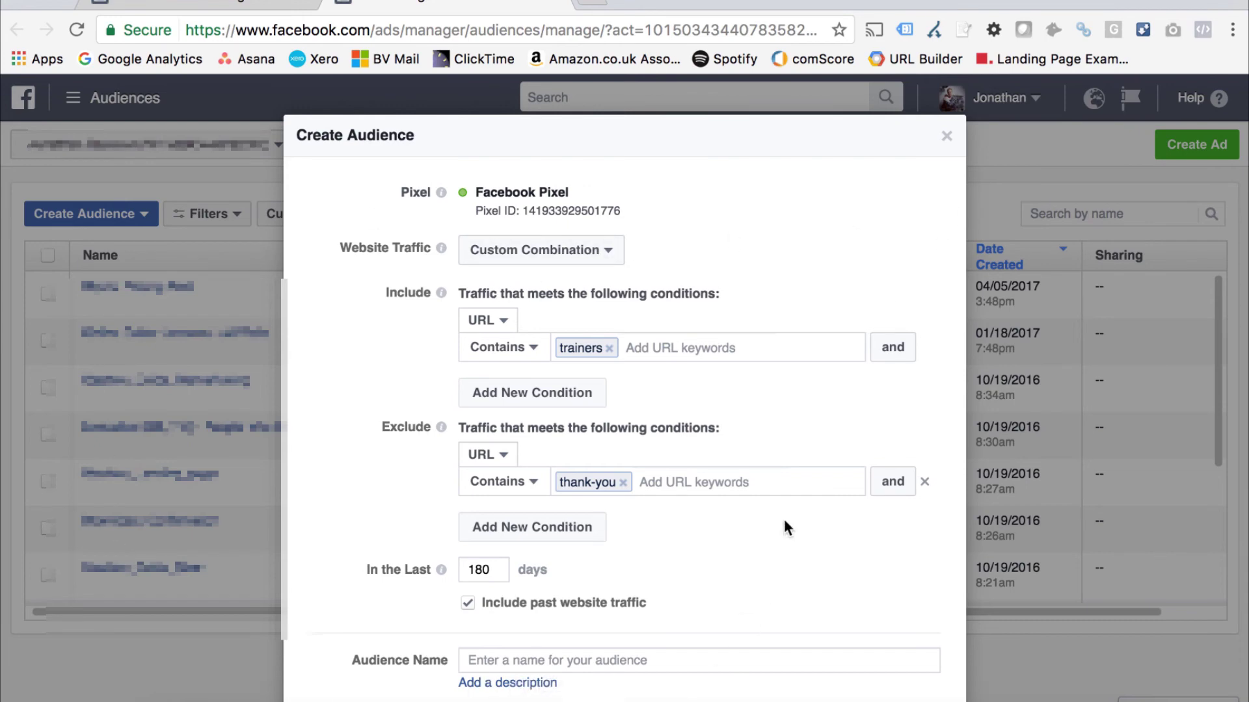
# Discard the trainers audience and start a new Customer File custom audience
pyautogui.click(943, 135)
pyautogui.click(110, 219)
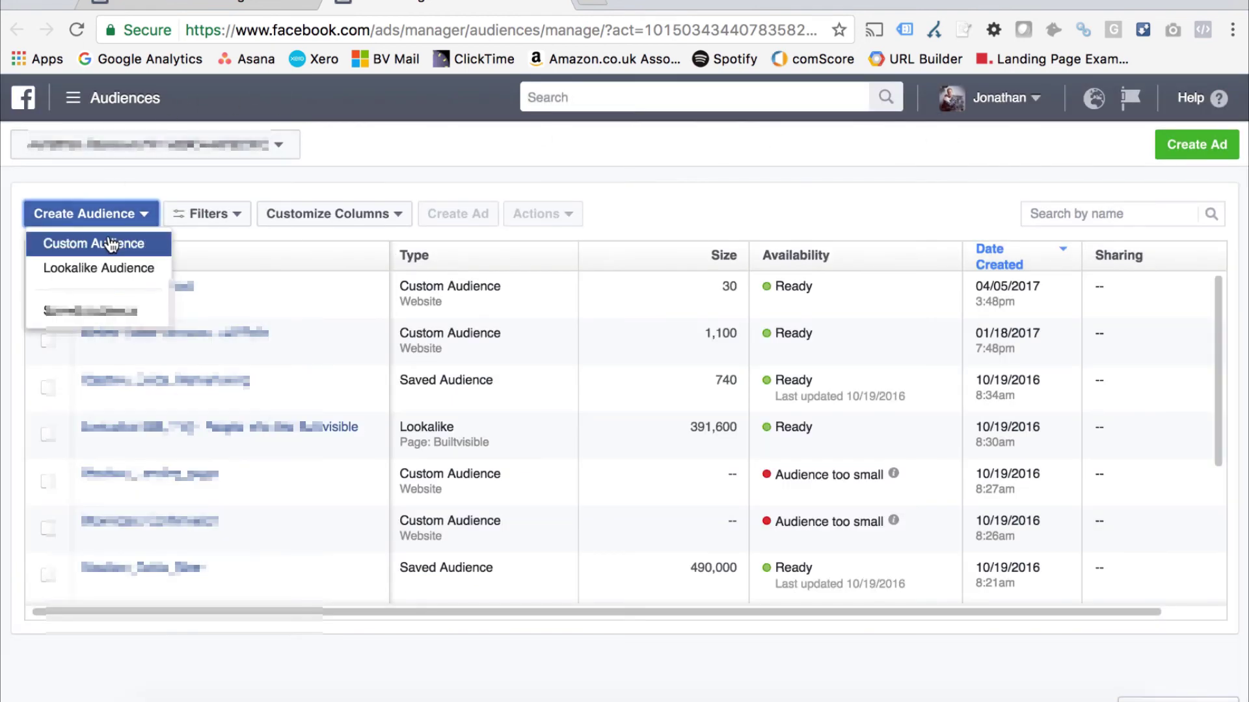
pyautogui.click(108, 241)
pyautogui.click(490, 307)
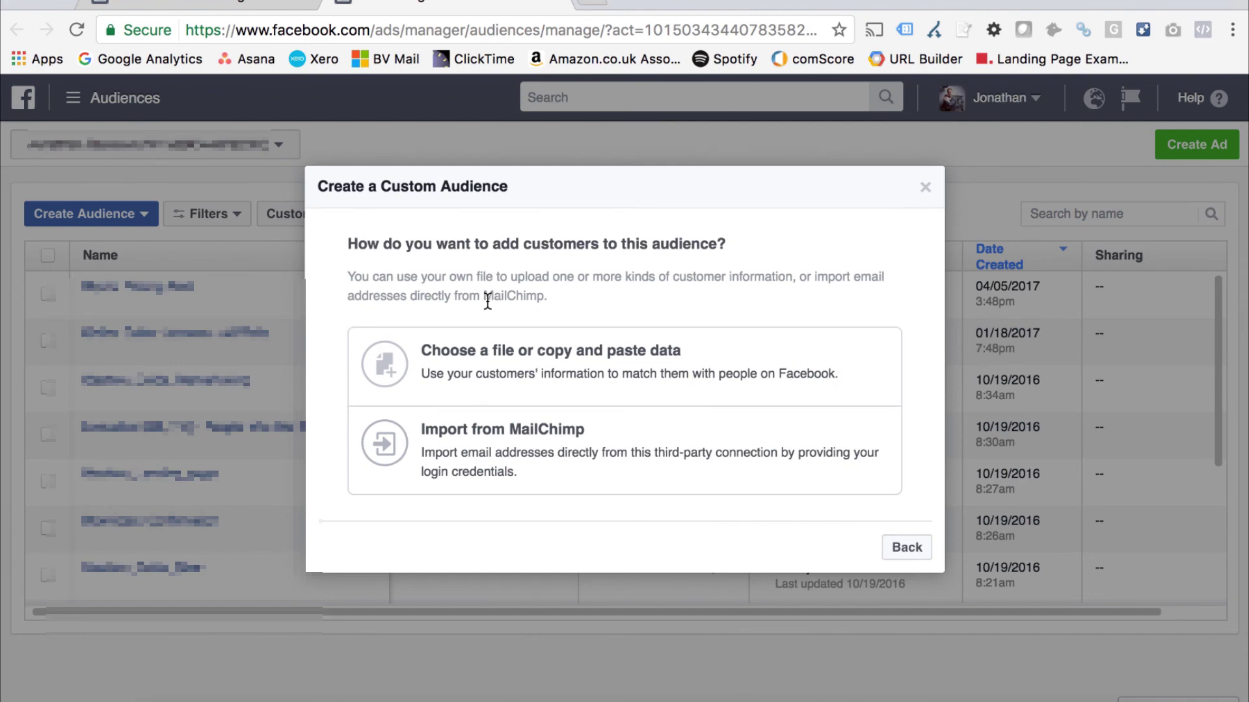